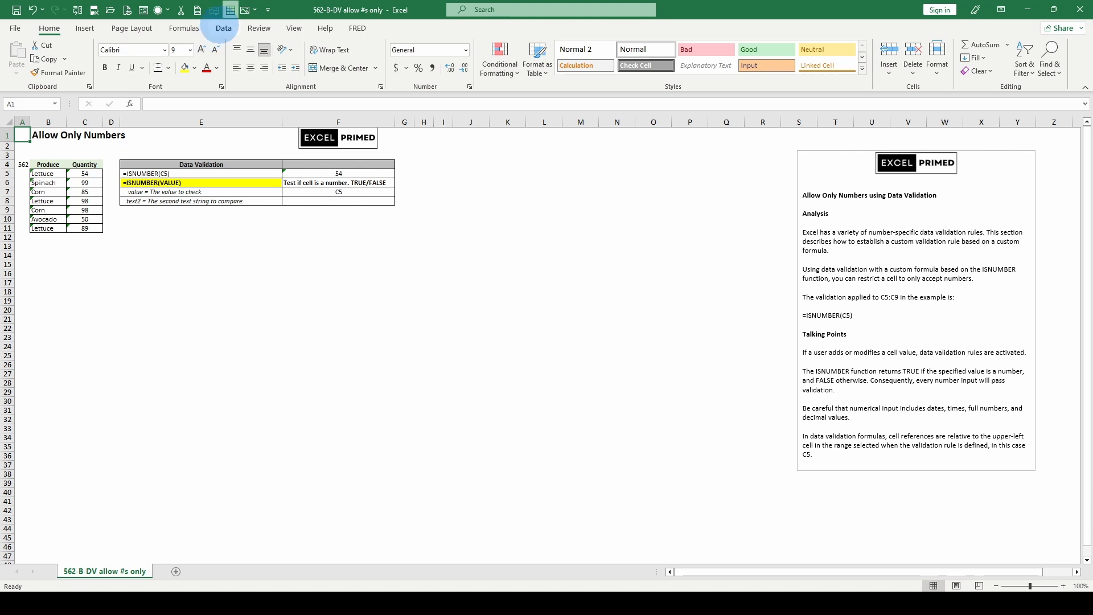
Step: Review the options offered in the Data Validation menu
click(224, 28)
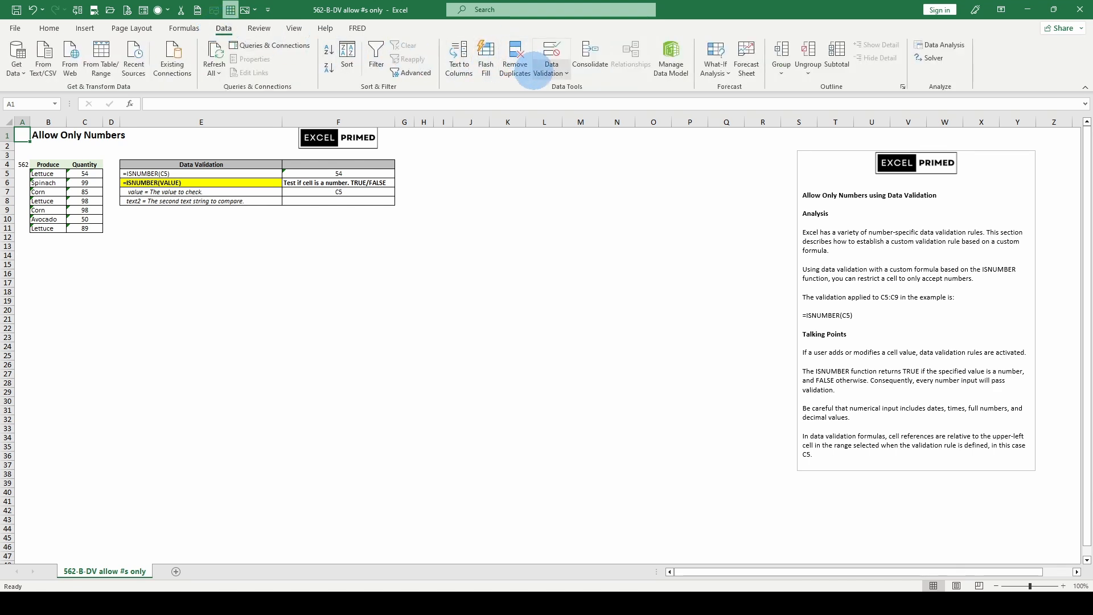
click(551, 63)
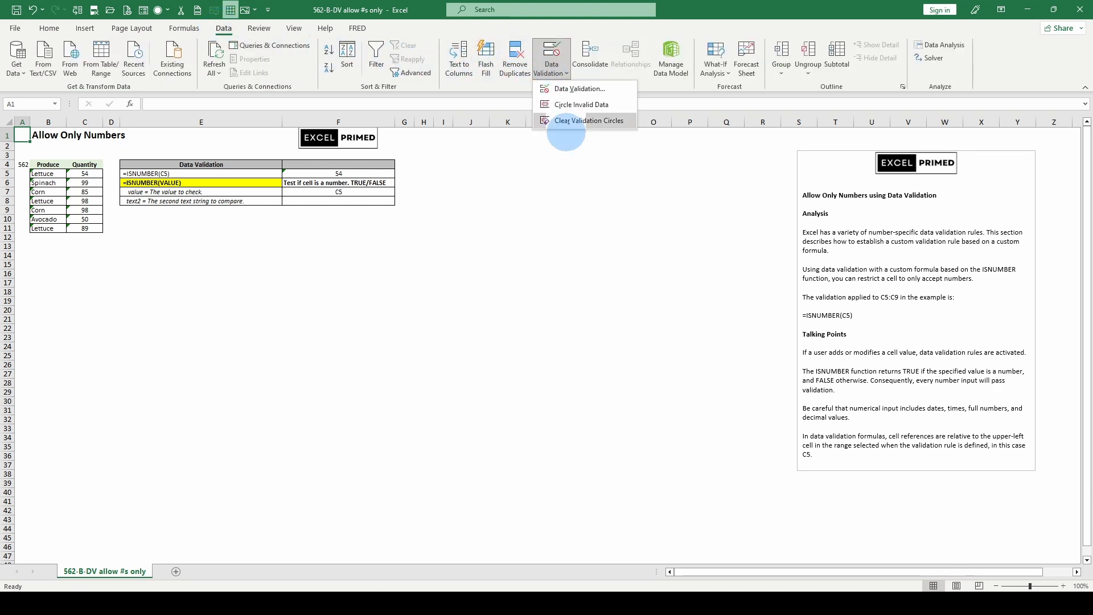
click(504, 168)
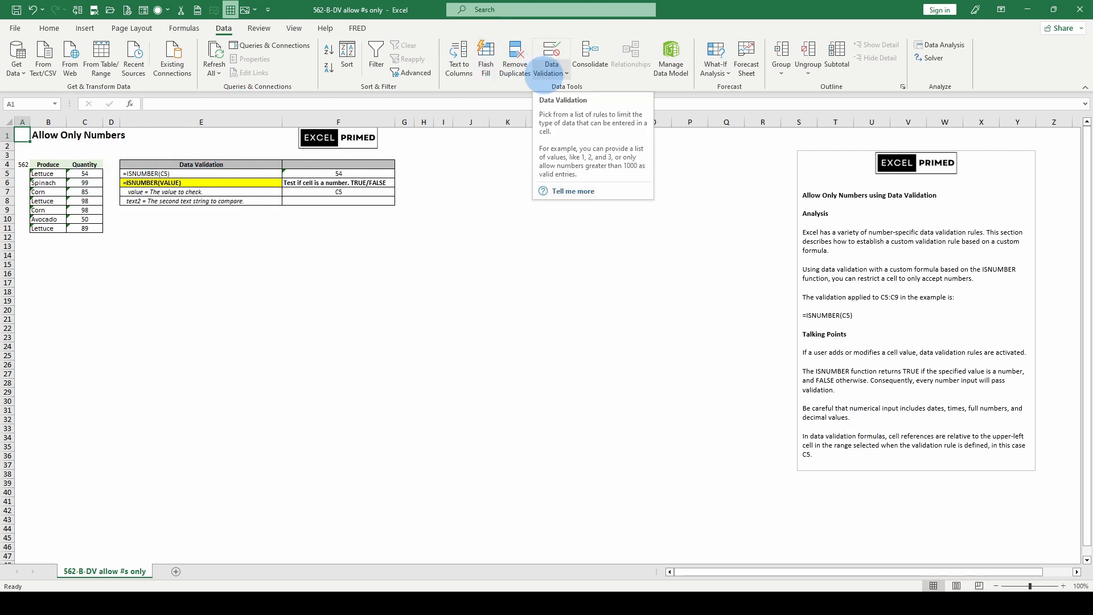
click(550, 69)
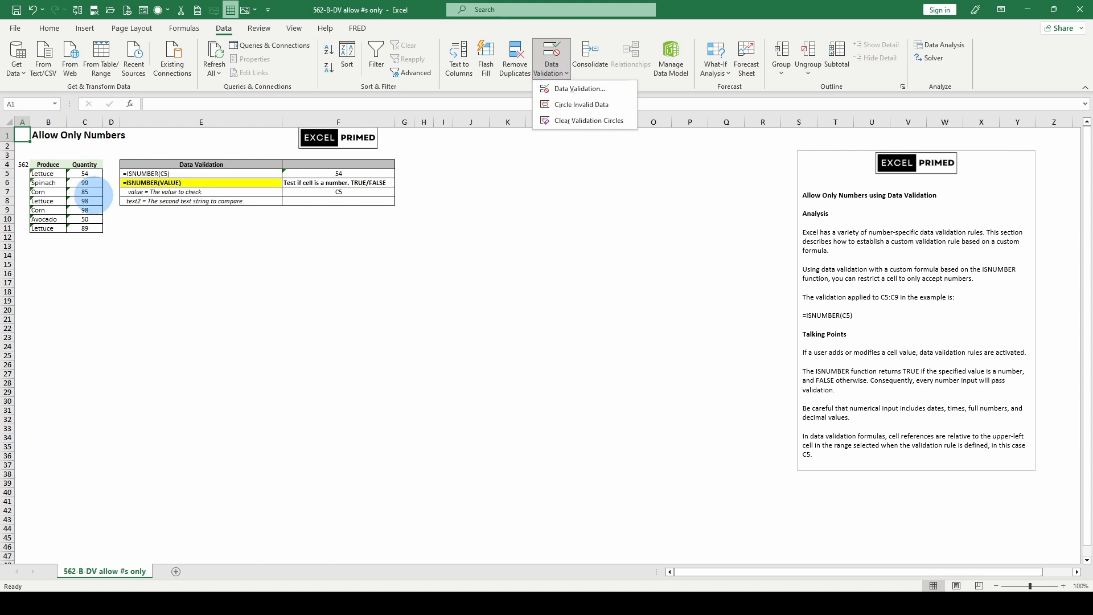
click(93, 193)
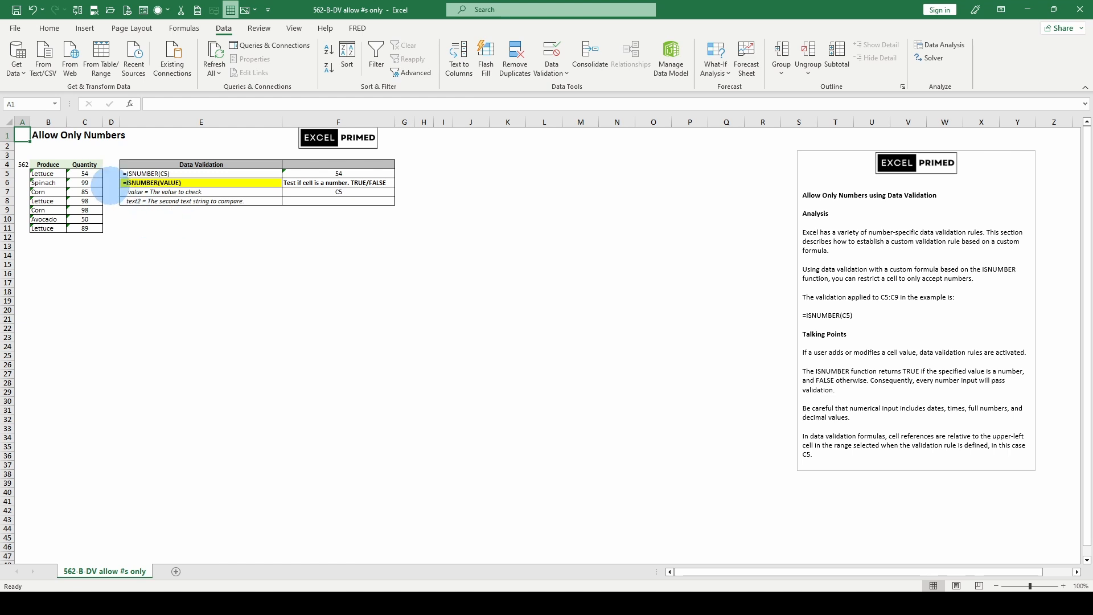
Step: Inspect the Quantity range C5:C11 and the =ISNUMBER(C5) formula in E5 without changing them
drag(85, 173, 84, 229)
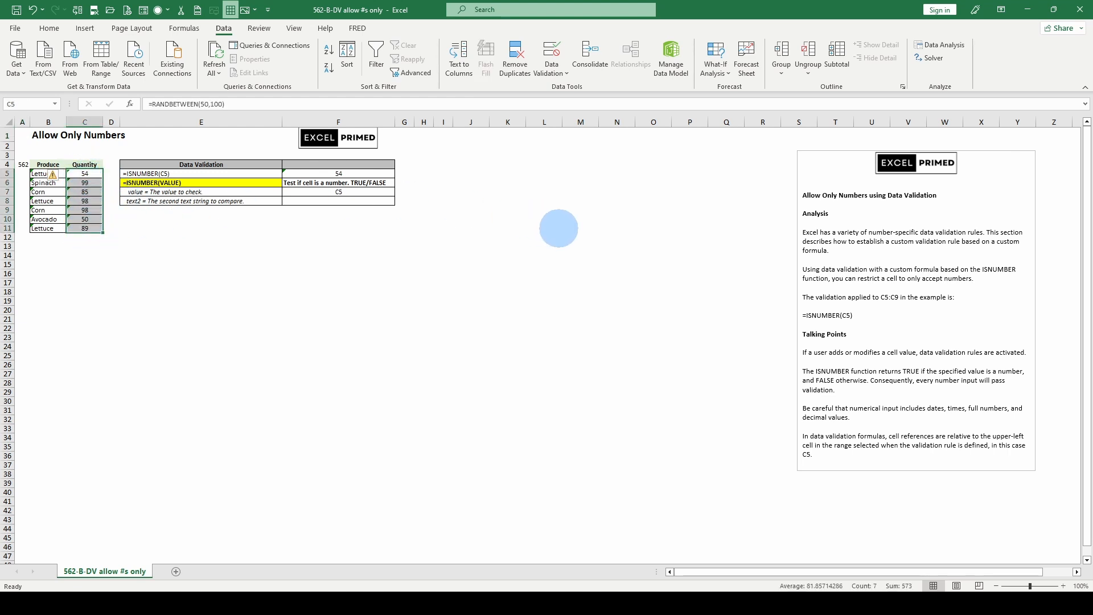
click(138, 173)
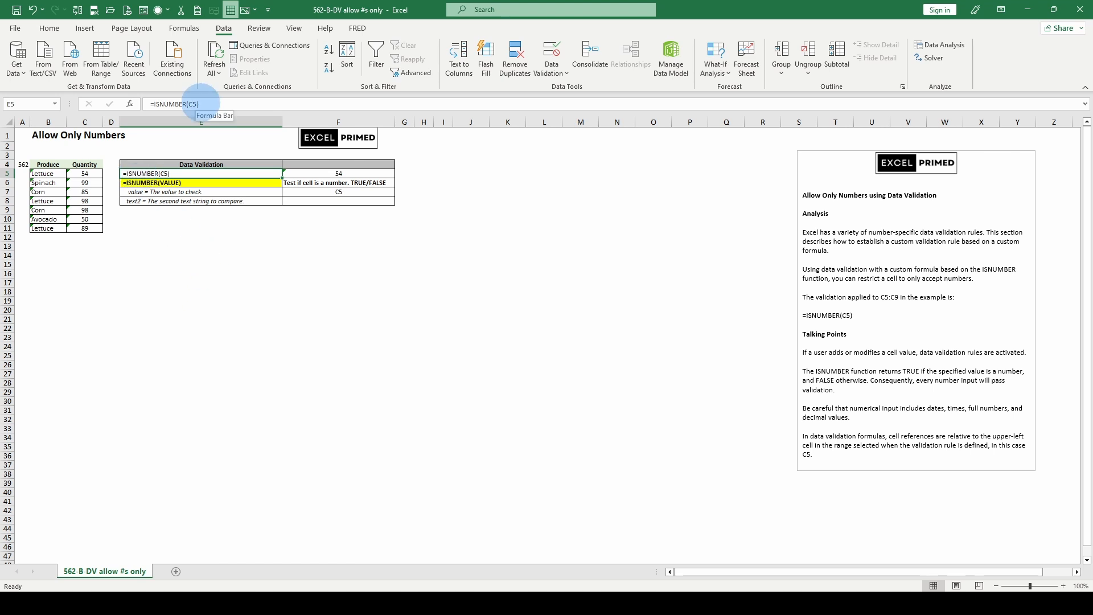
drag(199, 103, 150, 104)
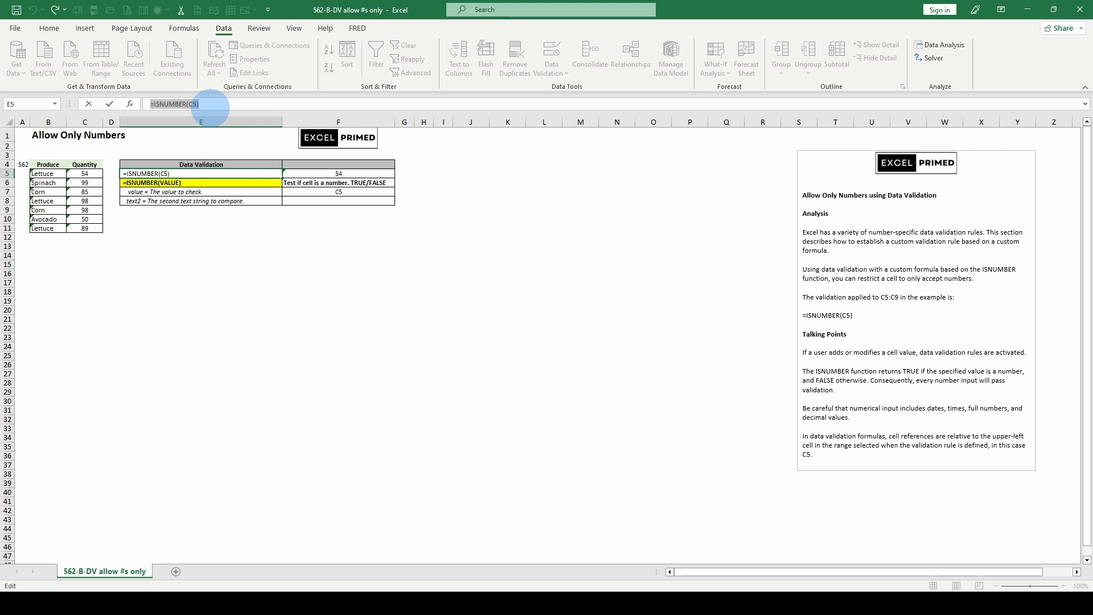
key(Escape)
Step: Open the data validation settings for C5:C11, review the Custom rule =ISNUMBER(C5), and cancel the dialog
drag(85, 173, 86, 228)
click(549, 66)
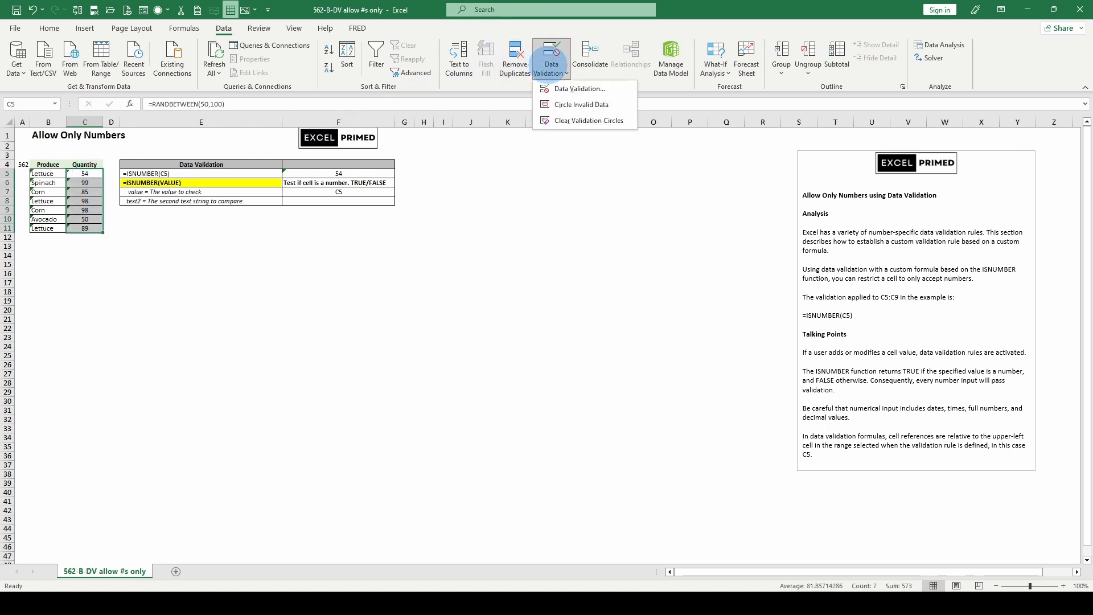
click(564, 89)
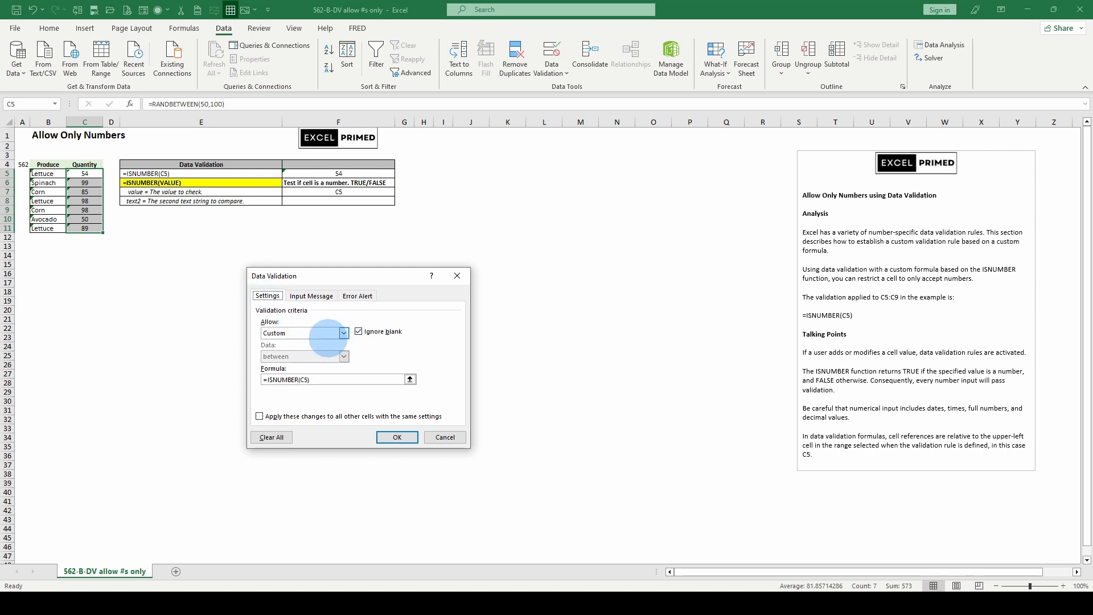
click(344, 333)
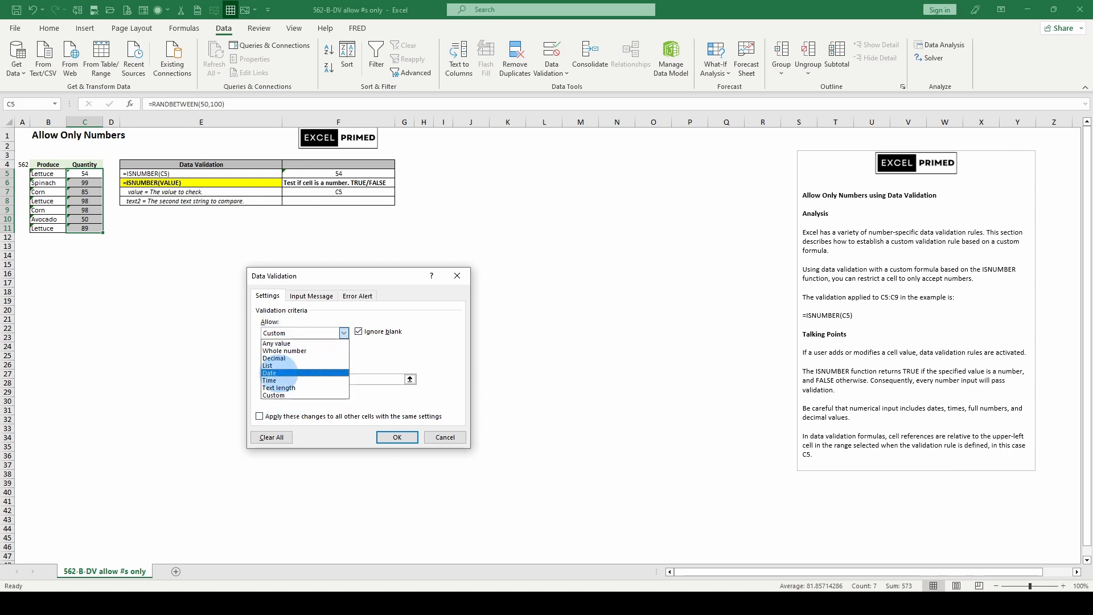
click(287, 394)
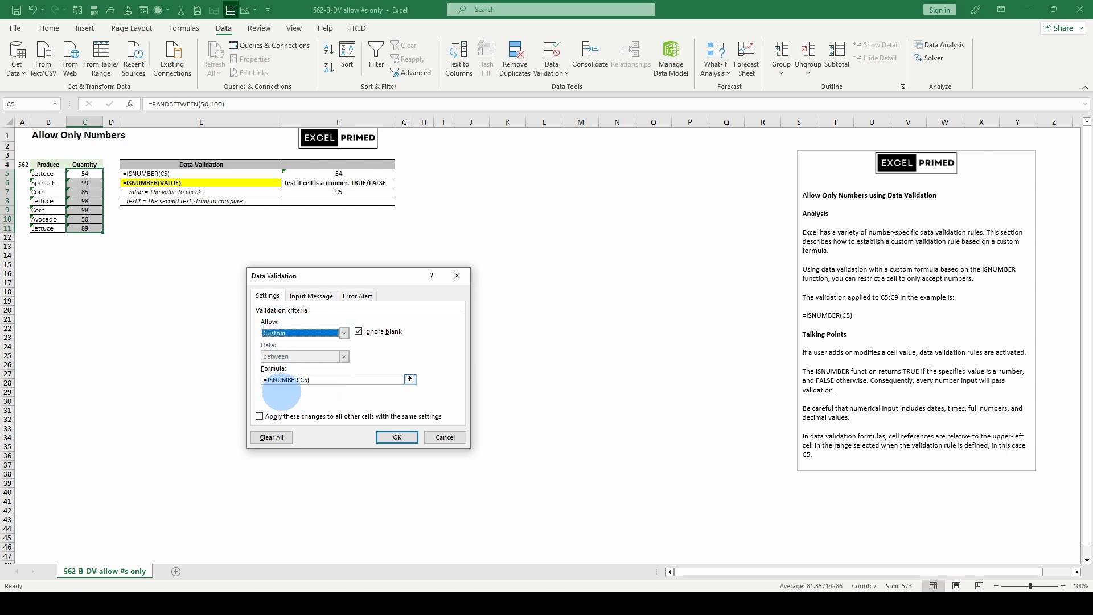
drag(316, 380, 232, 382)
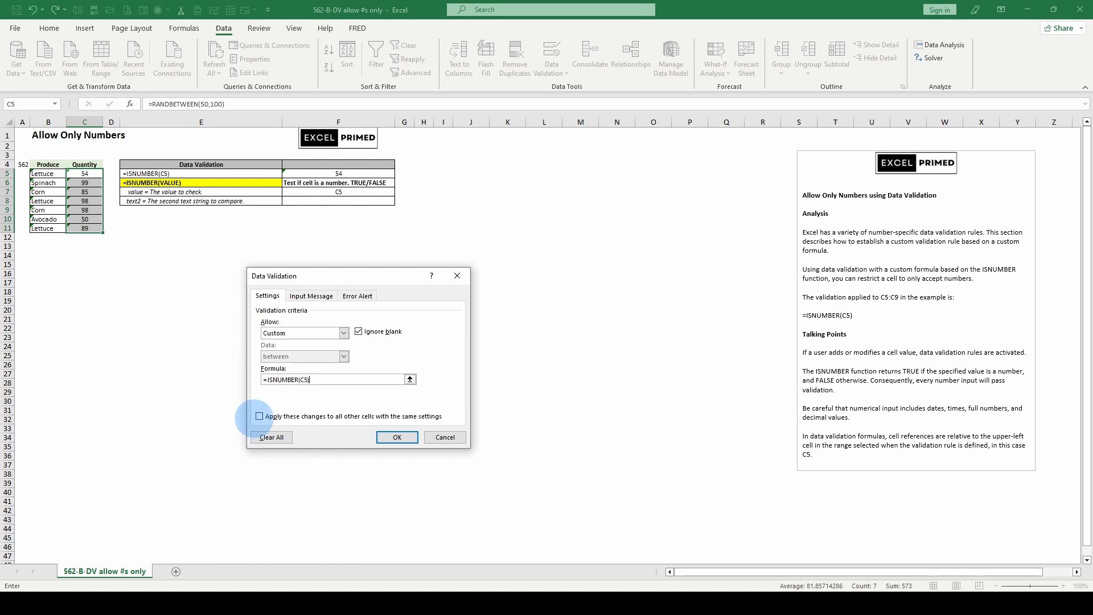
click(259, 416)
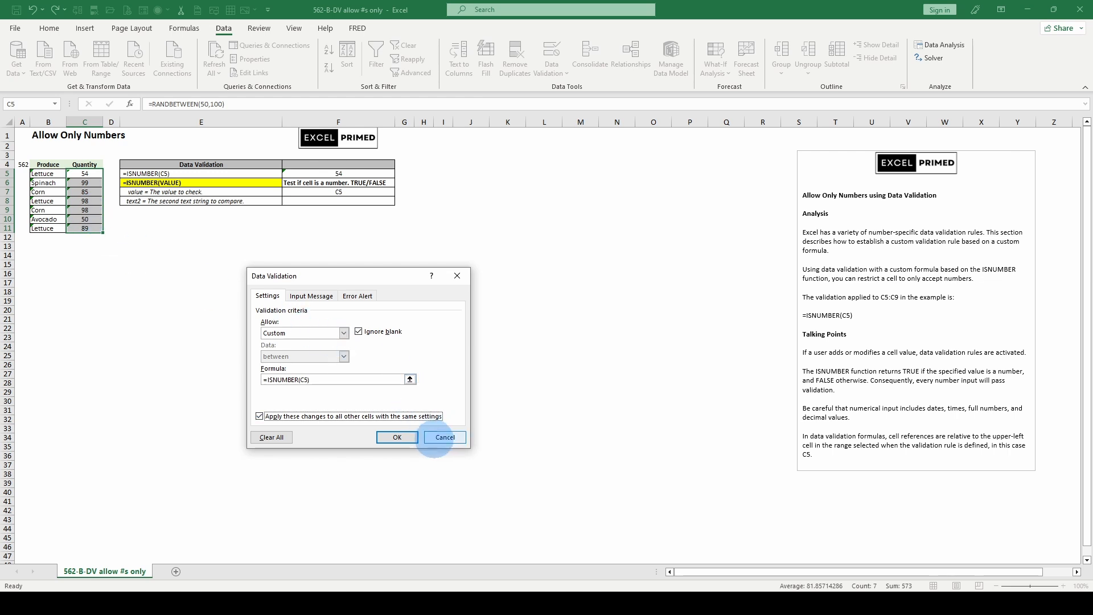
click(434, 437)
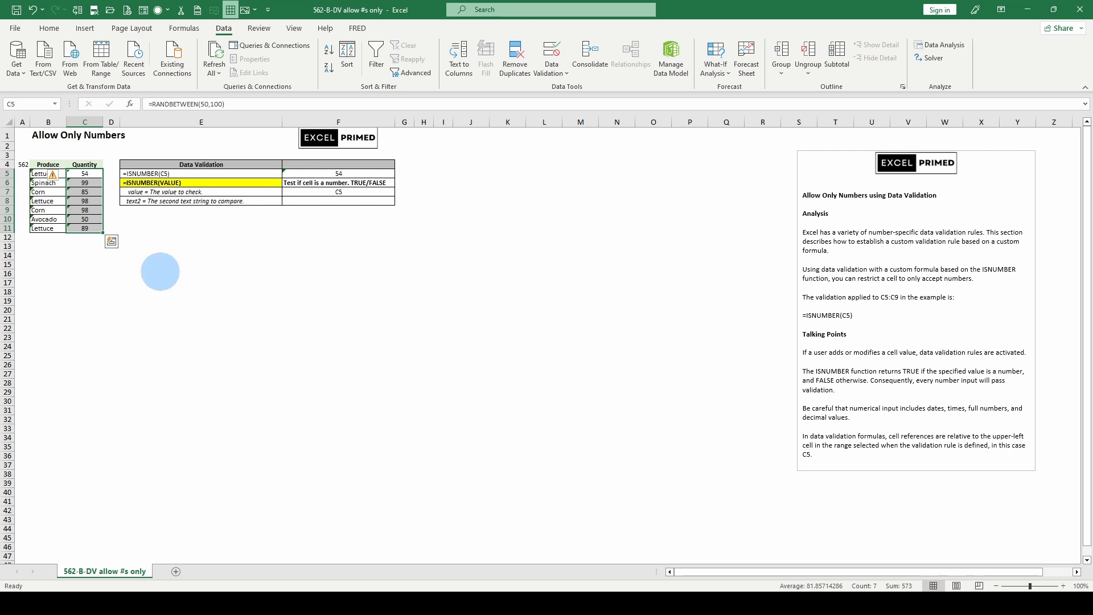
Step: Test the rule by entering red in C8 and cancelling the rejected entry
click(85, 200)
text(red)
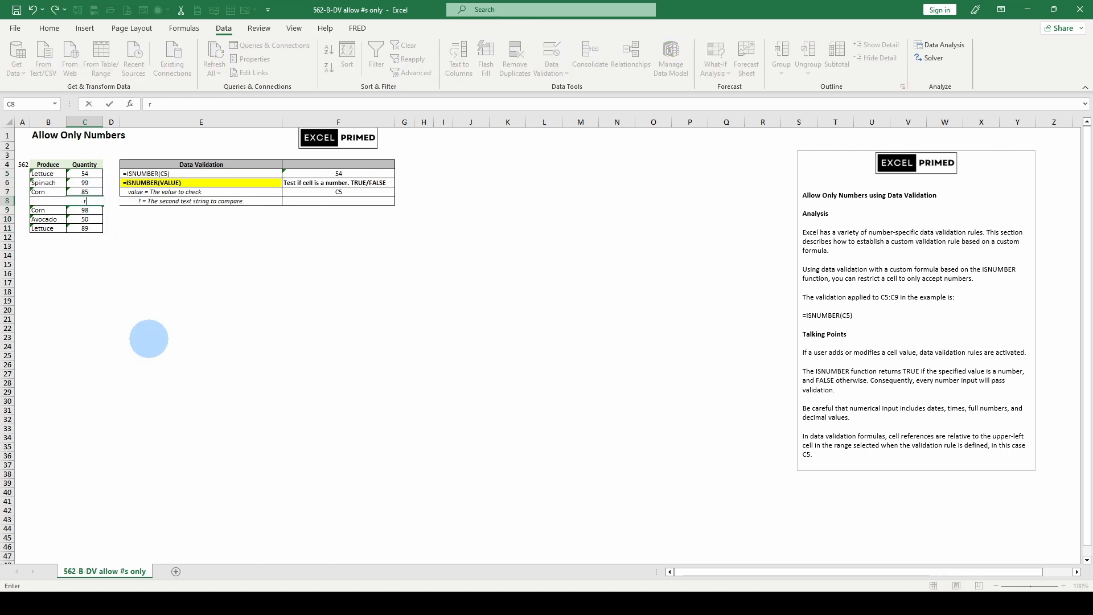
key(Return)
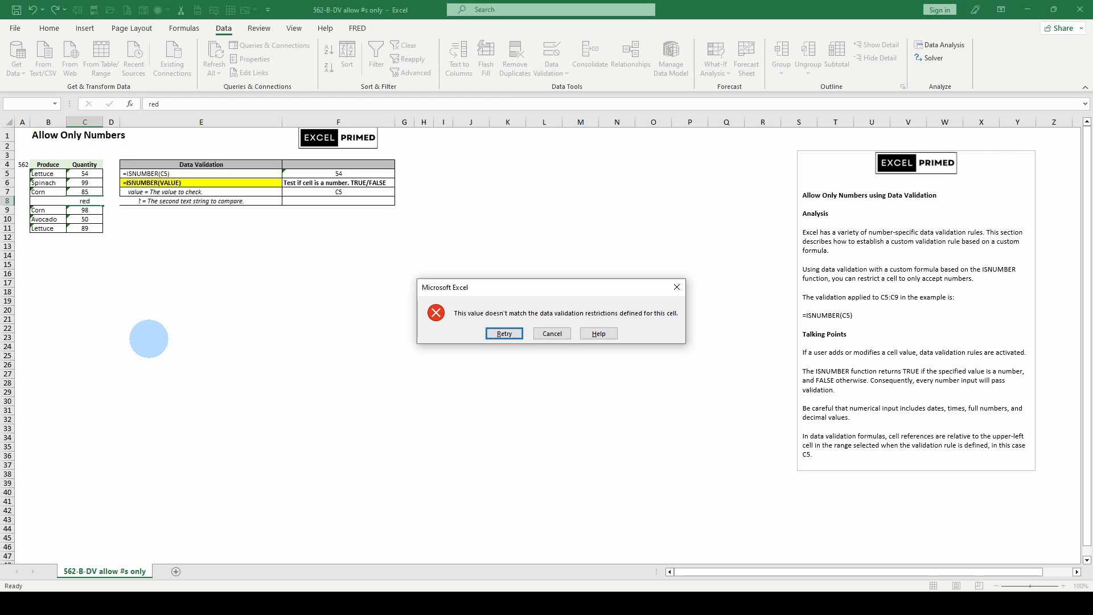
click(556, 334)
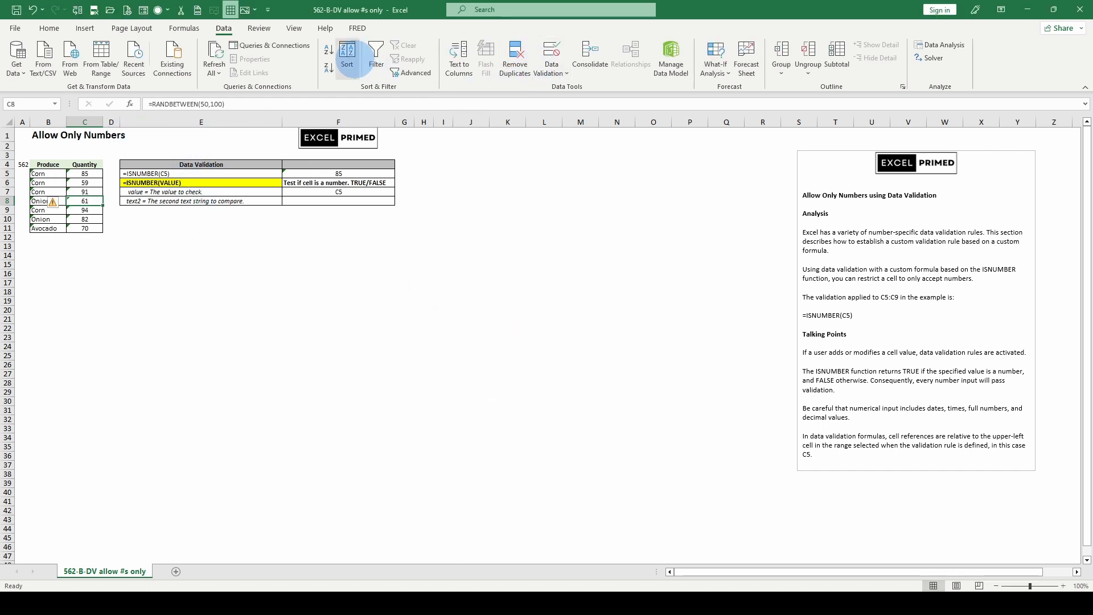
Step: Give C8's validation a Stop error alert titled Number only with the message Enter Numbers Only
click(551, 71)
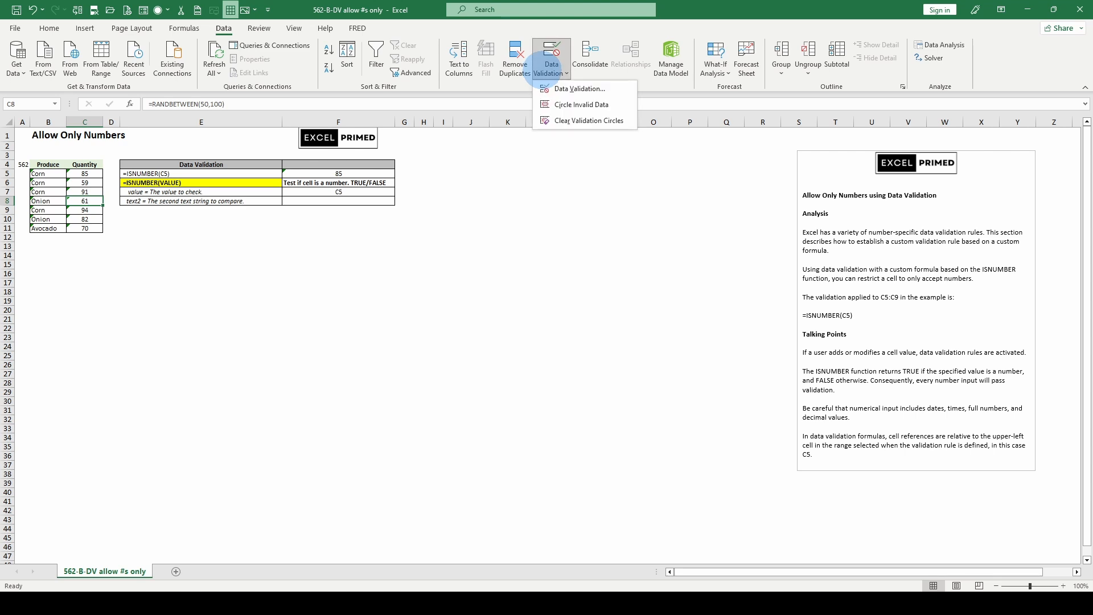
click(561, 89)
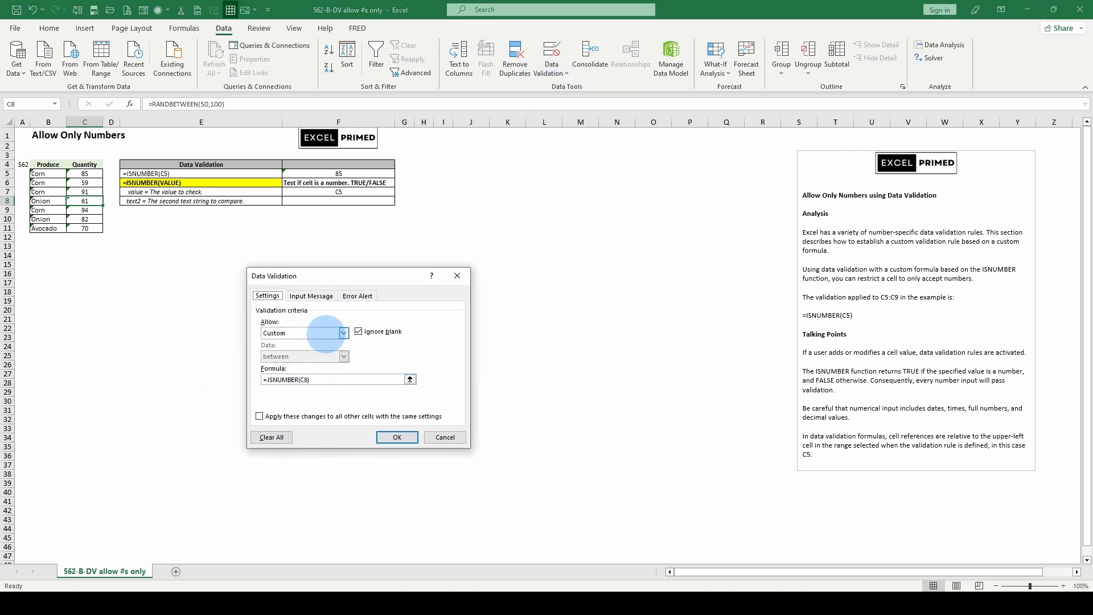
click(312, 297)
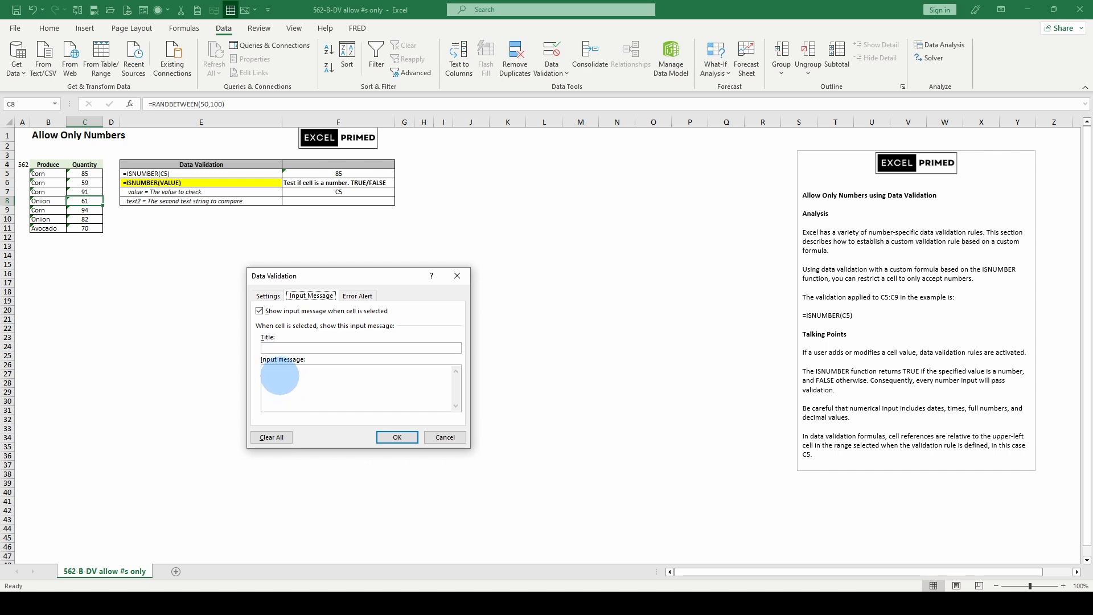
click(357, 296)
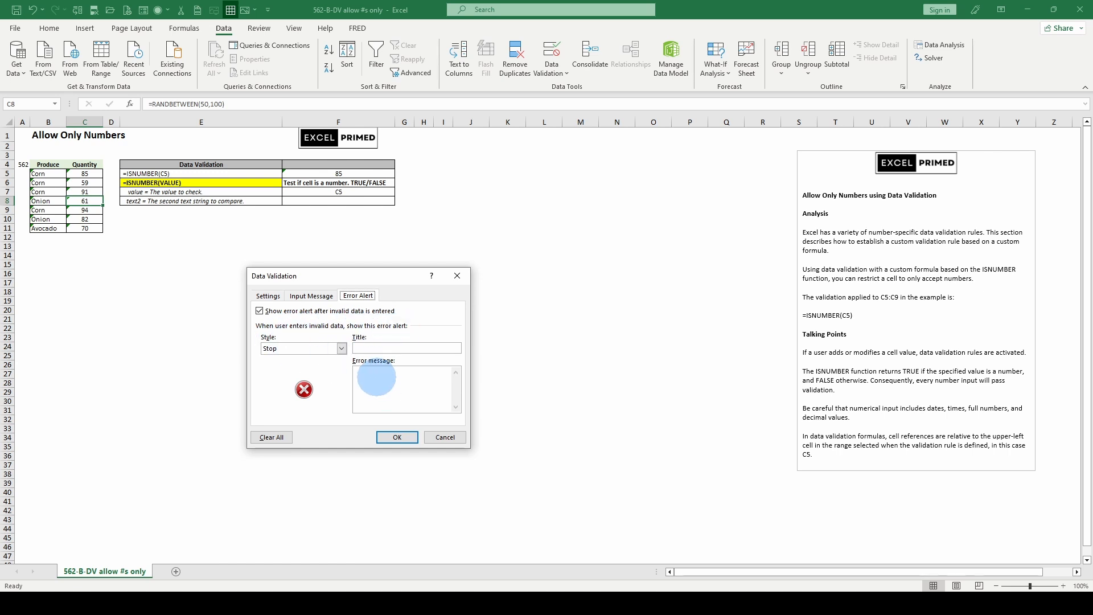
click(376, 378)
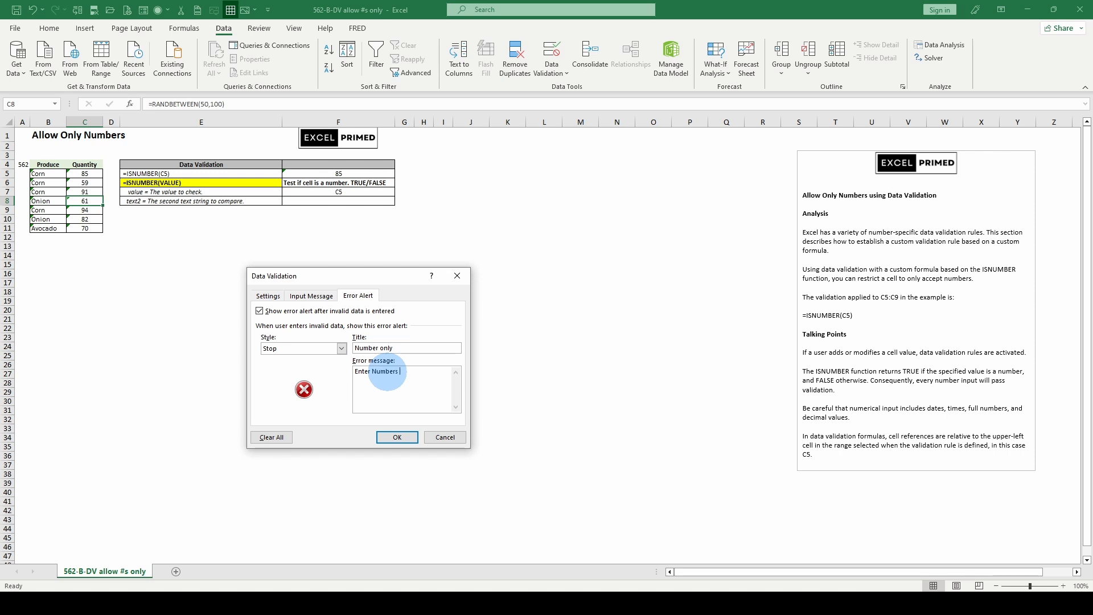
click(397, 437)
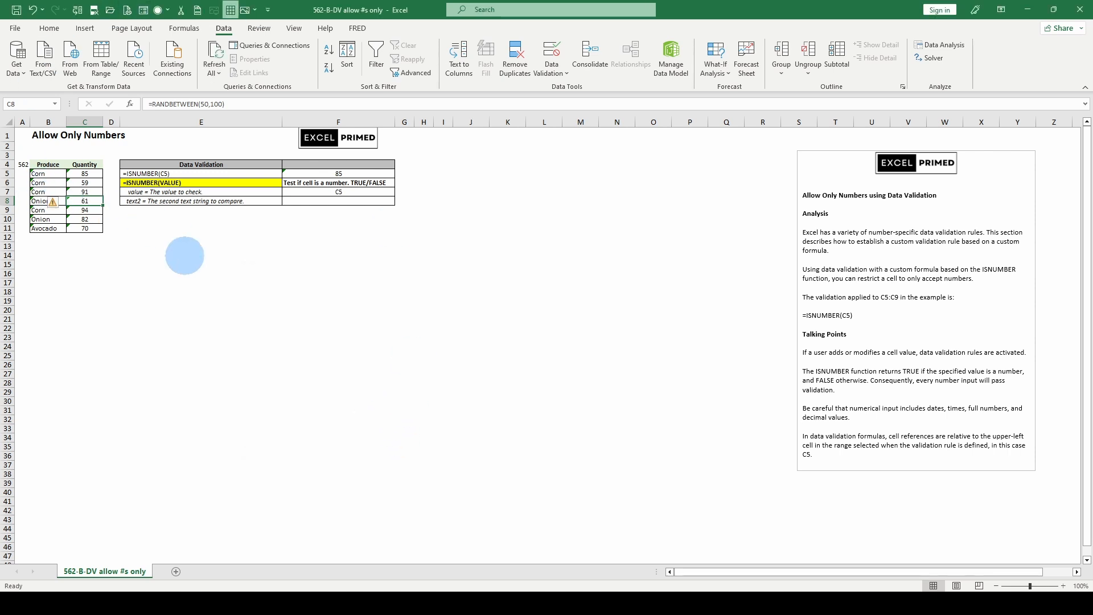
Step: Enter red in C8 to test the custom error alert, then cancel the entry
text(red)
key(Return)
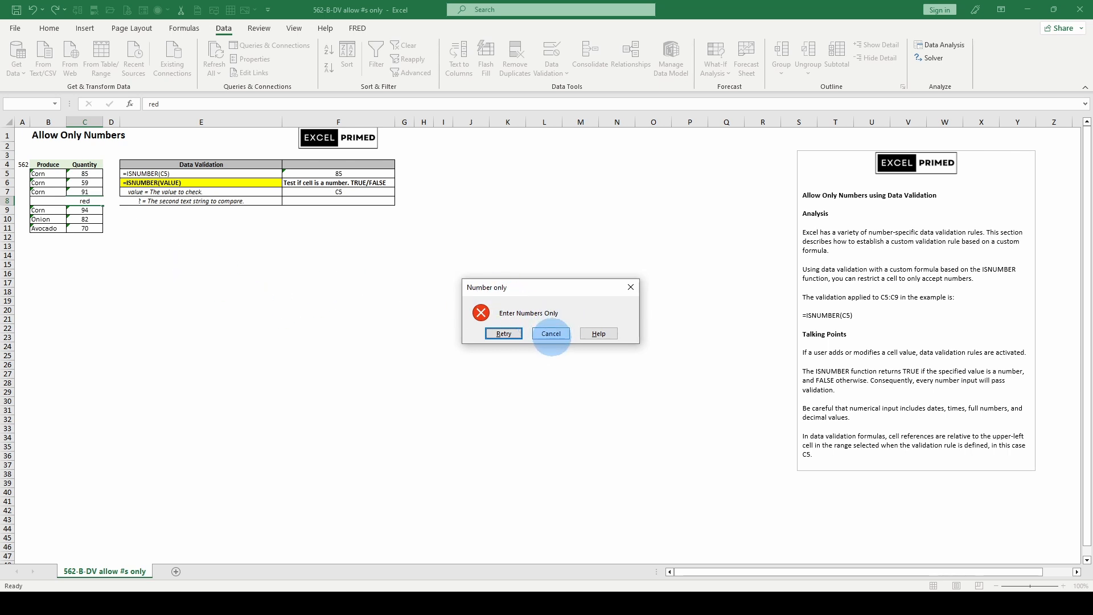
click(551, 334)
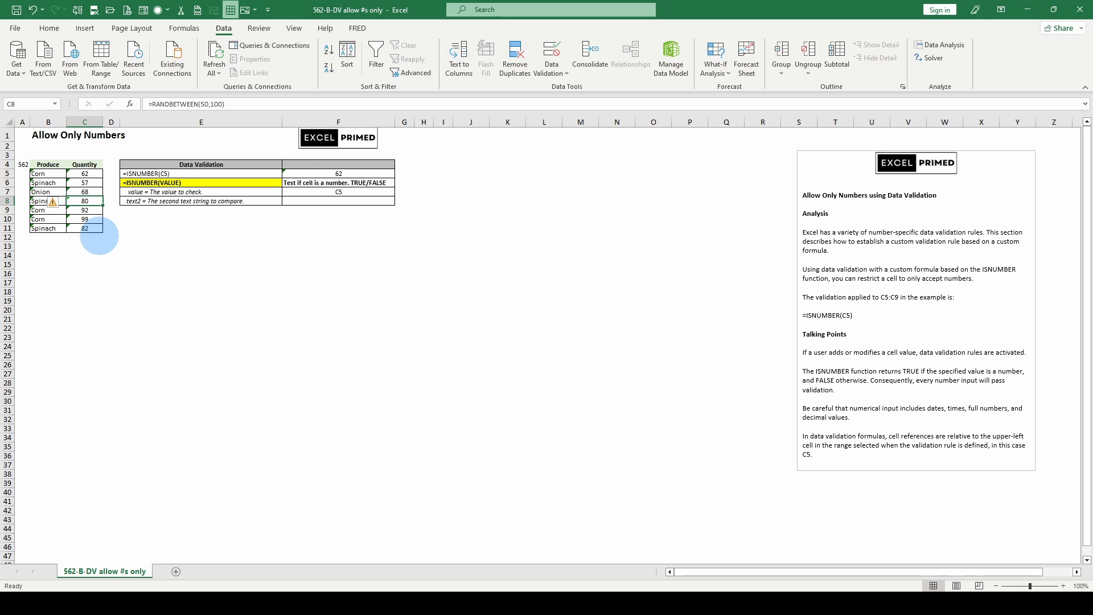
Step: Enter red in C5 to test its validation, then cancel the entry
click(85, 173)
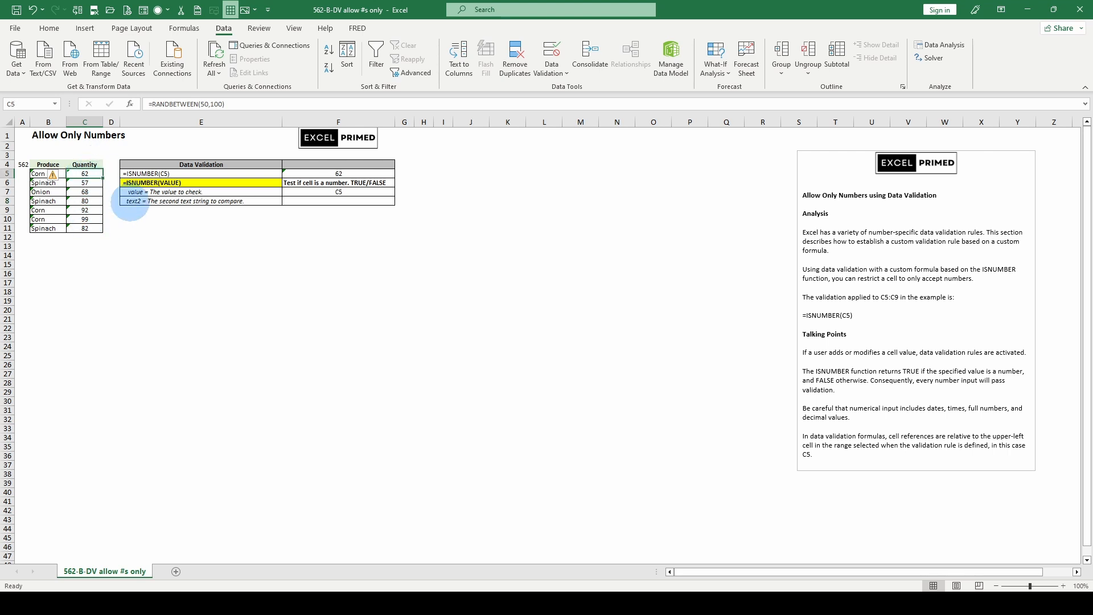
text(red)
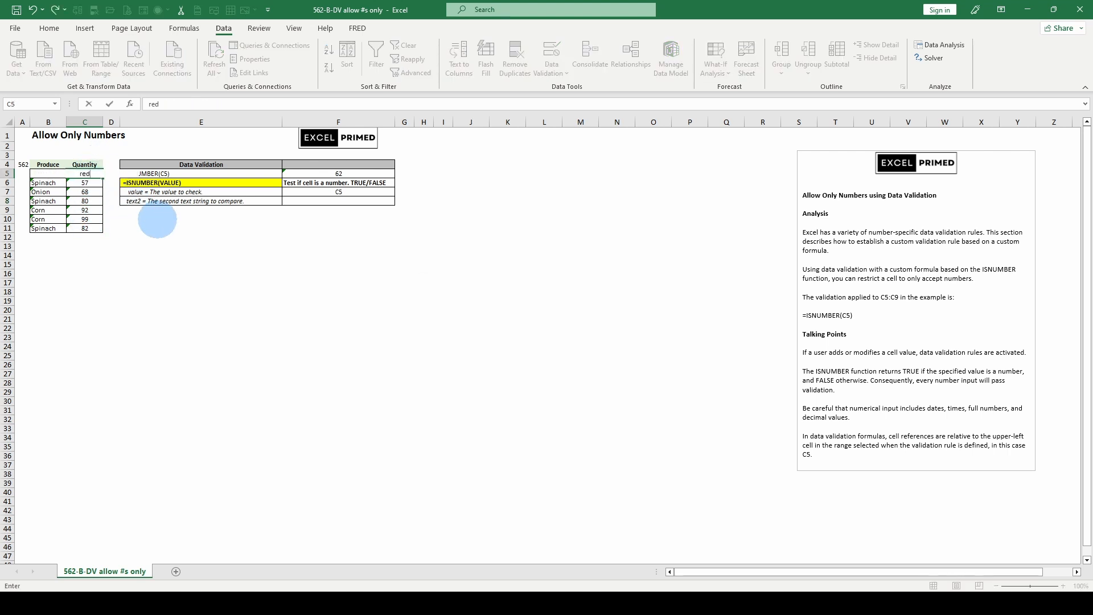
key(Return)
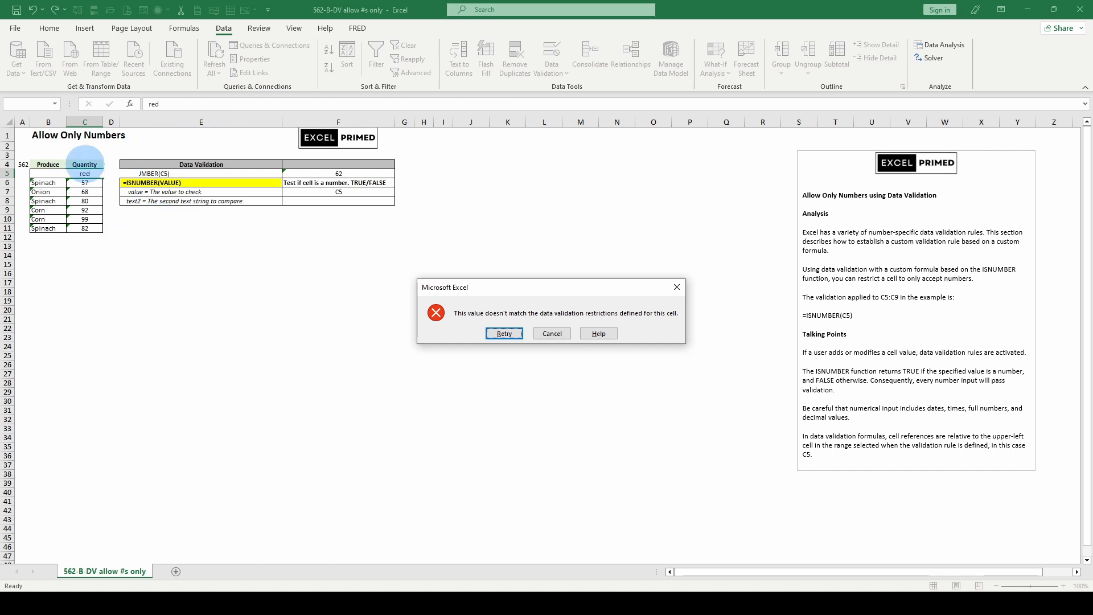
click(552, 334)
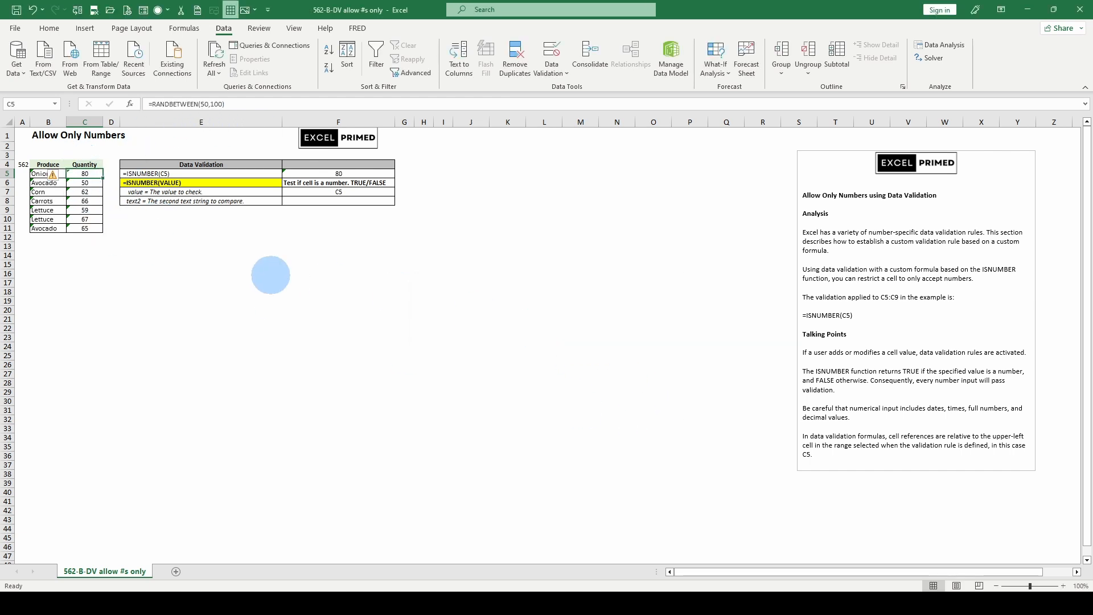
Step: Open data validation for C5:C11 and agree to erase the mixed validation settings
drag(84, 173, 84, 228)
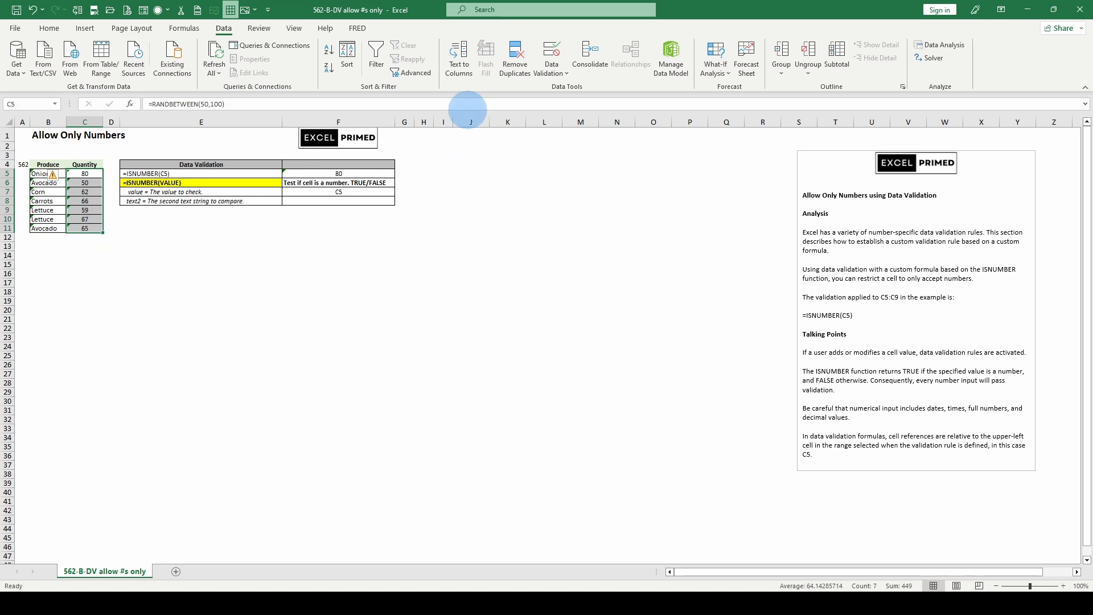
click(576, 59)
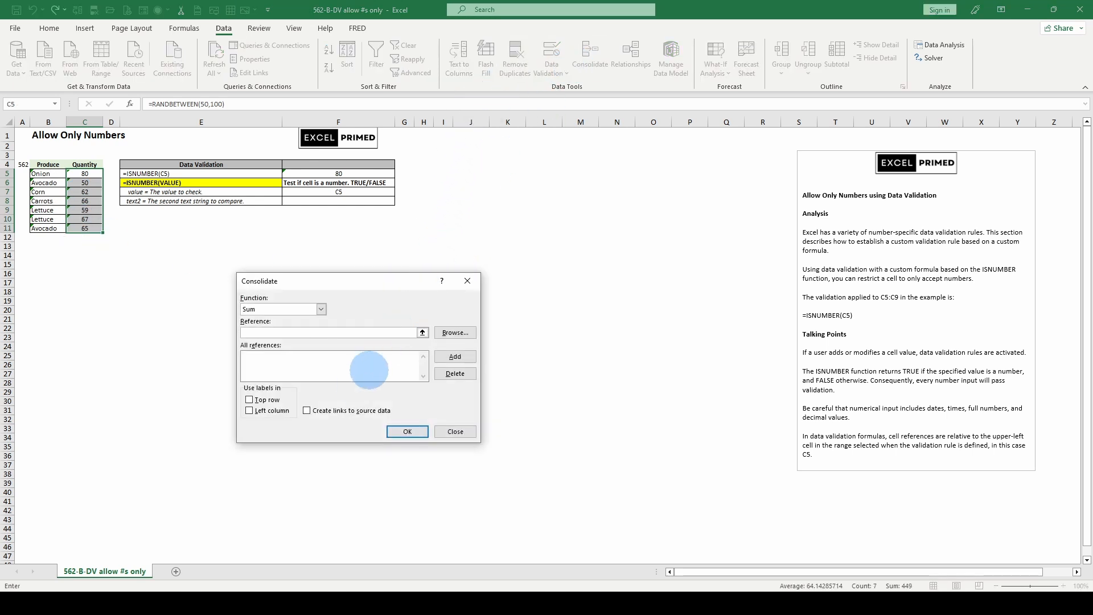
click(453, 429)
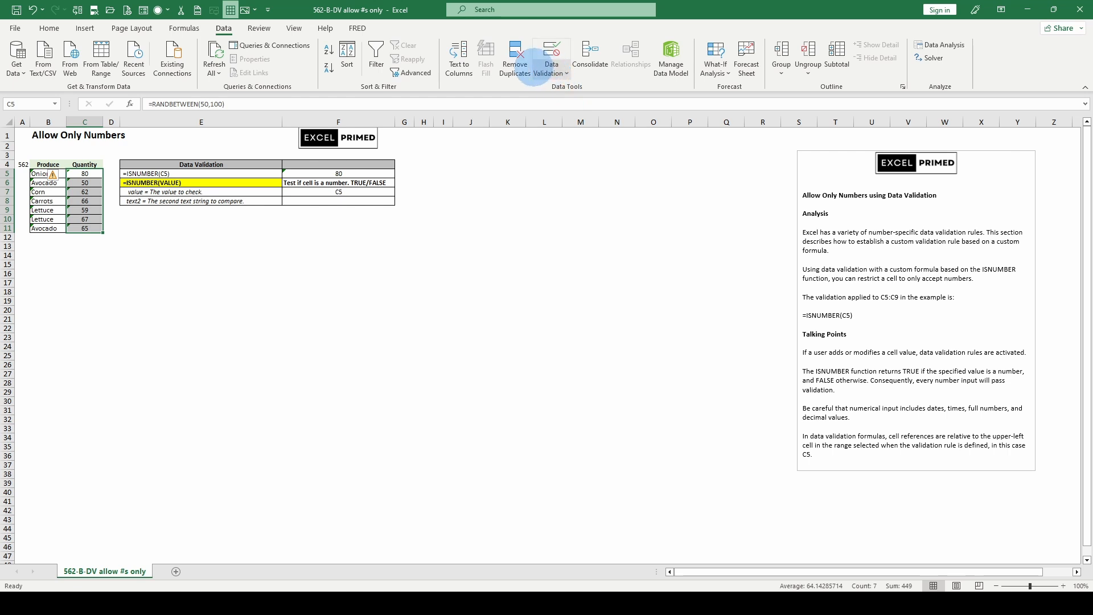
click(551, 69)
click(561, 89)
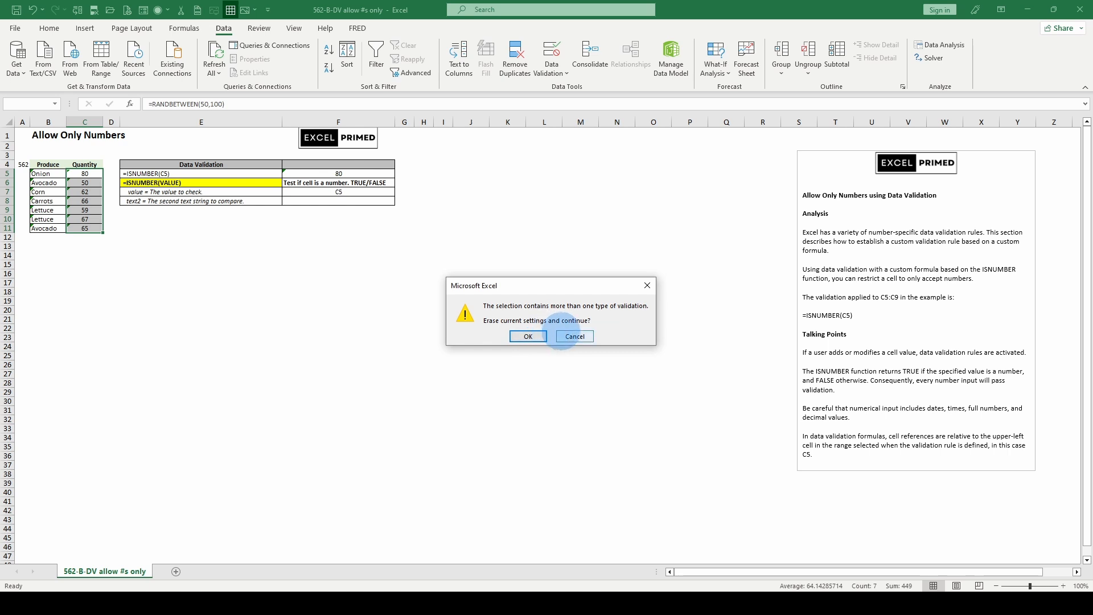
click(530, 338)
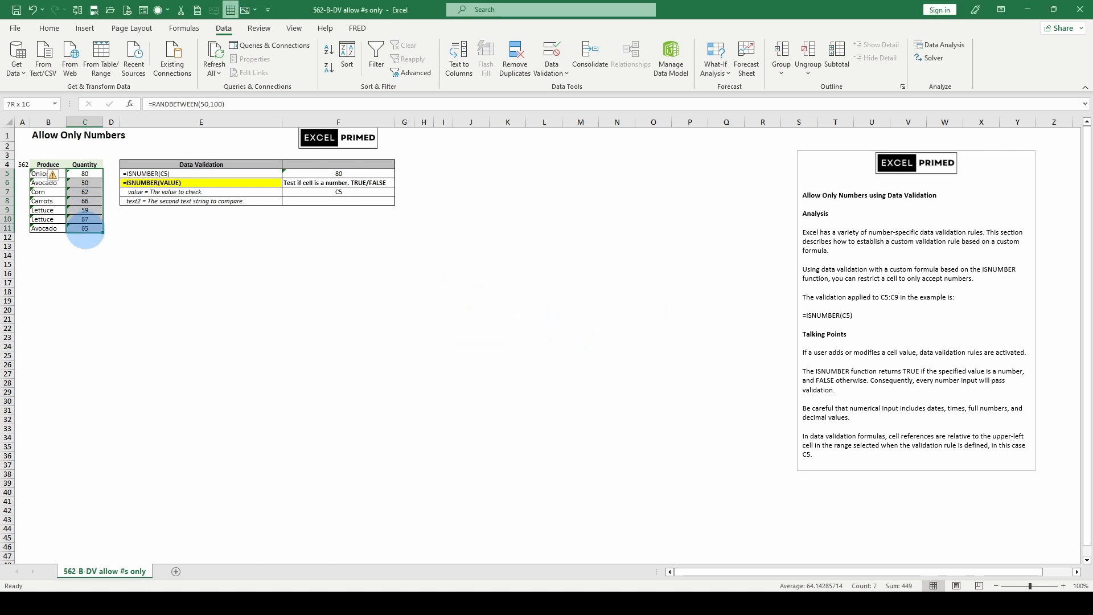
Step: Select cells in the Quantity column to check their validation indicators
click(84, 201)
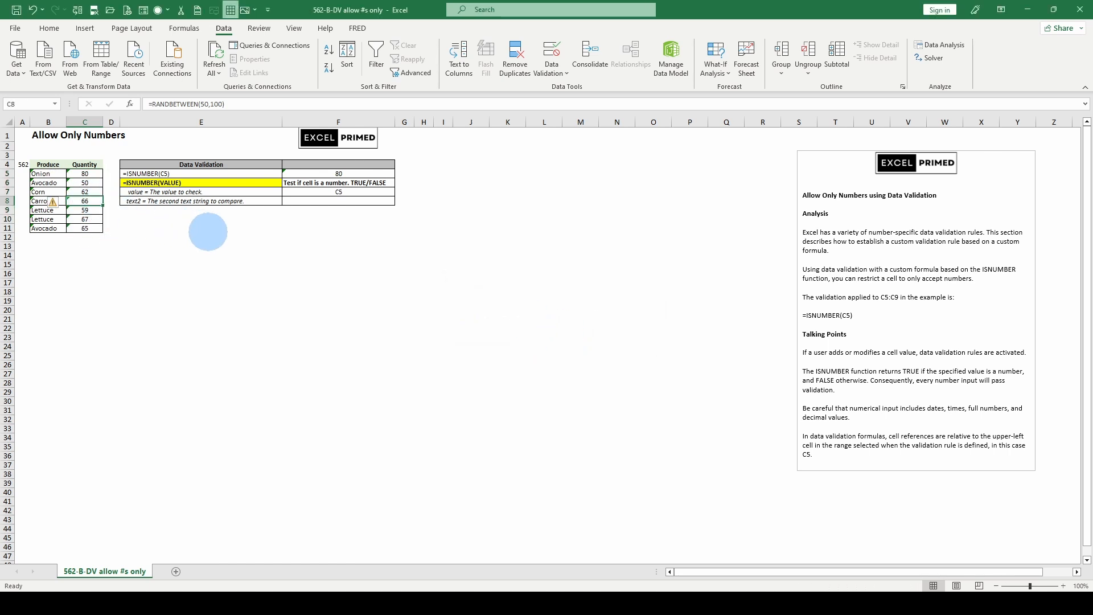
click(74, 184)
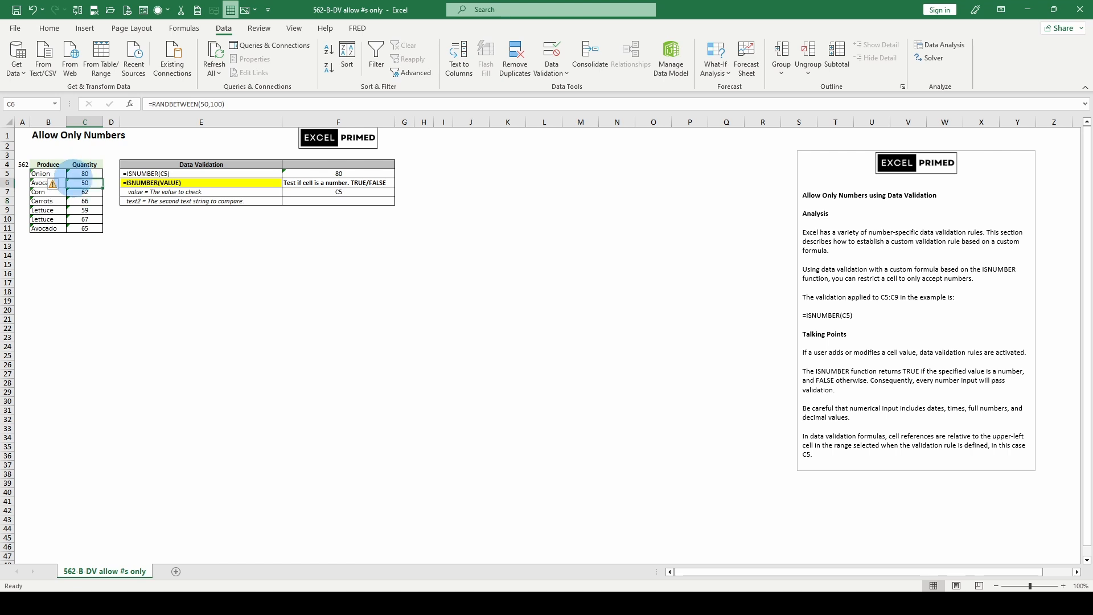
click(75, 172)
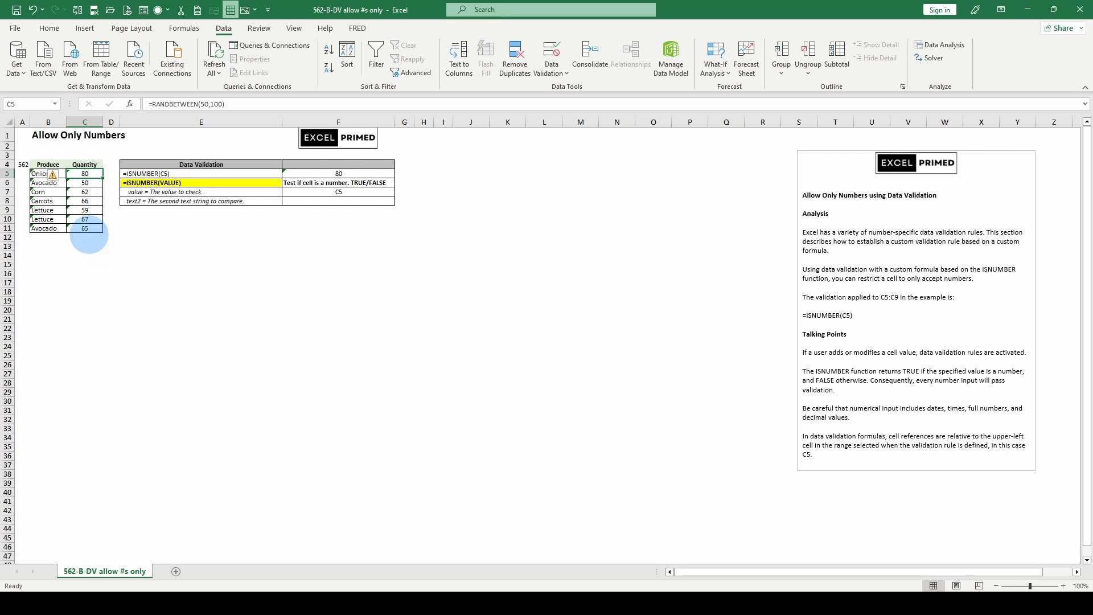
click(163, 237)
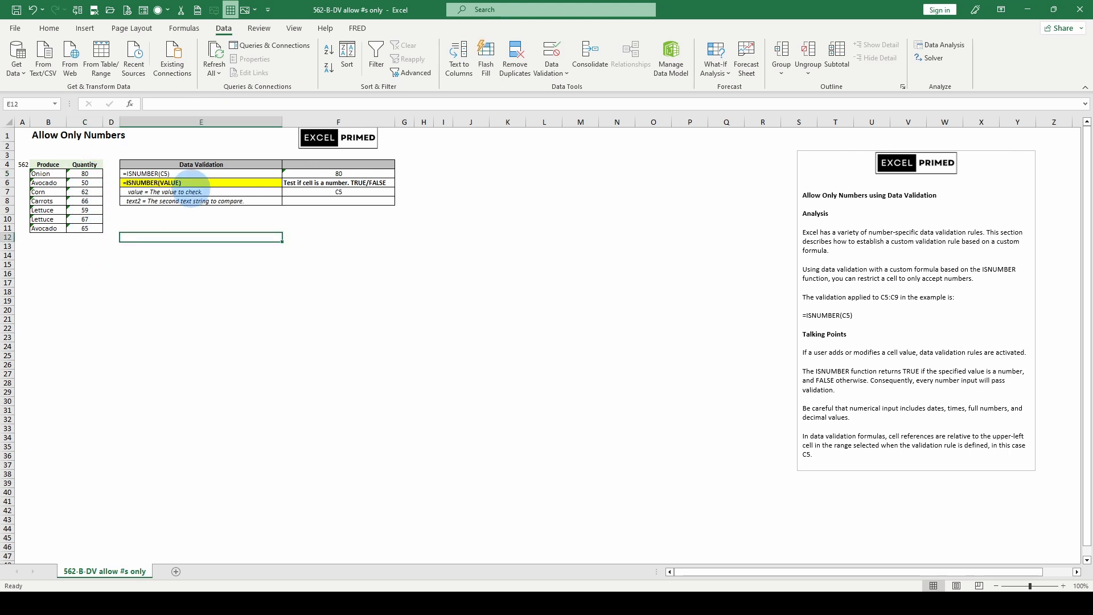